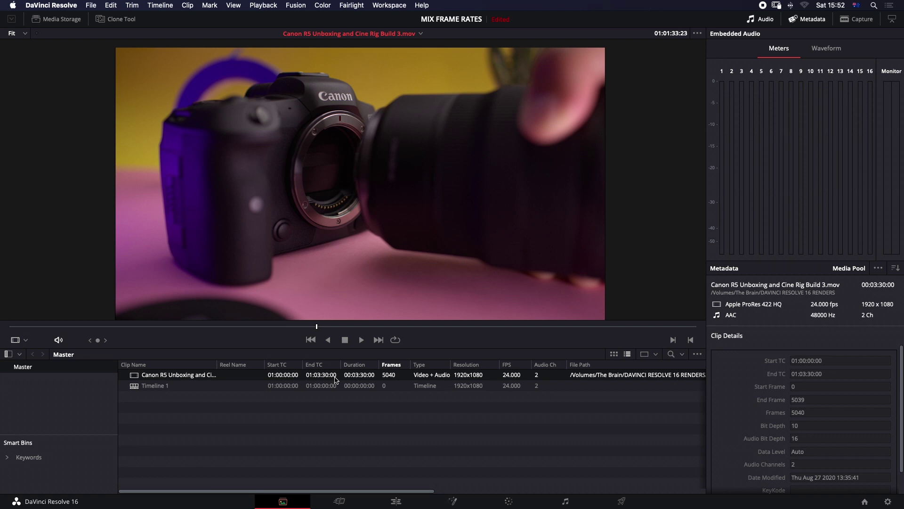
Step: Set the Super Scale of the Canon R5 unboxing clip to 2x in its clip attributes
right_click(337, 379)
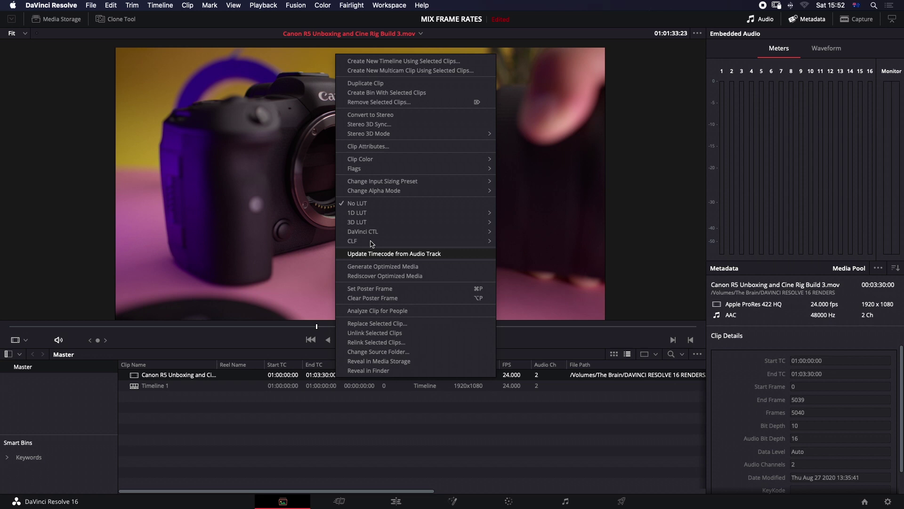
left_click(380, 148)
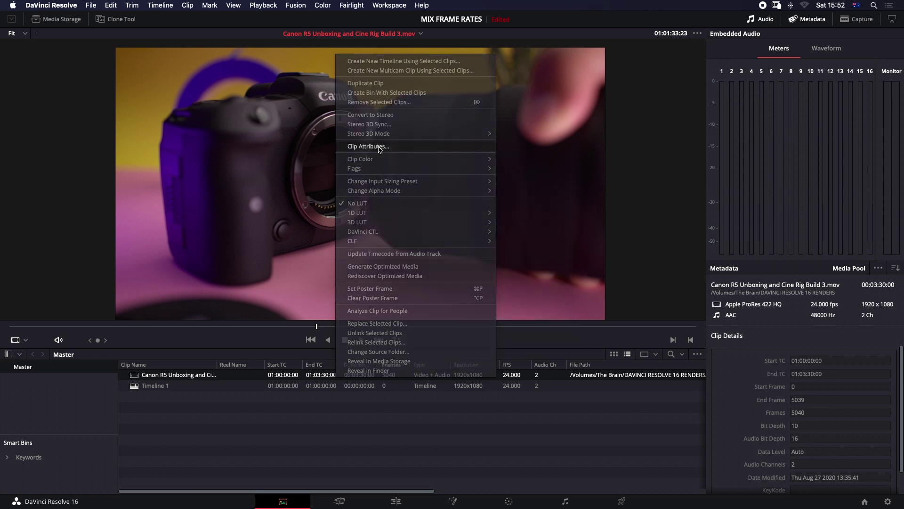
left_click(421, 325)
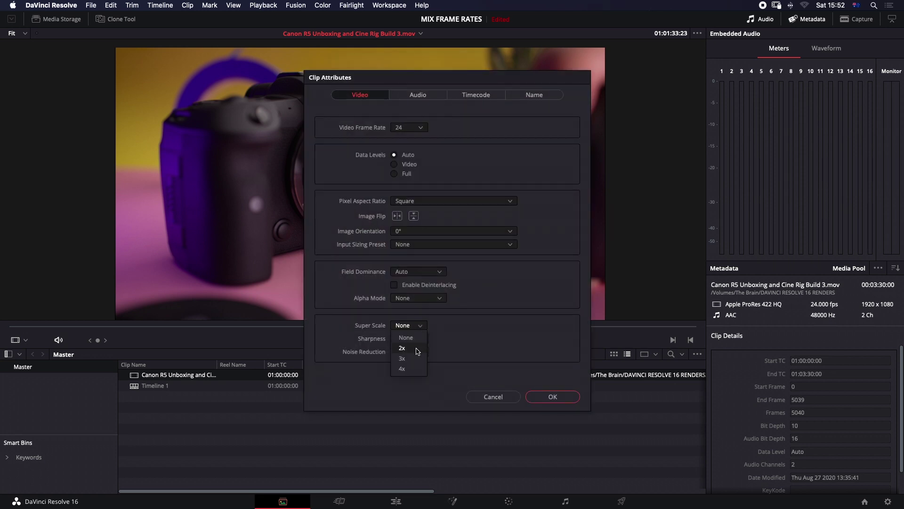
left_click(417, 350)
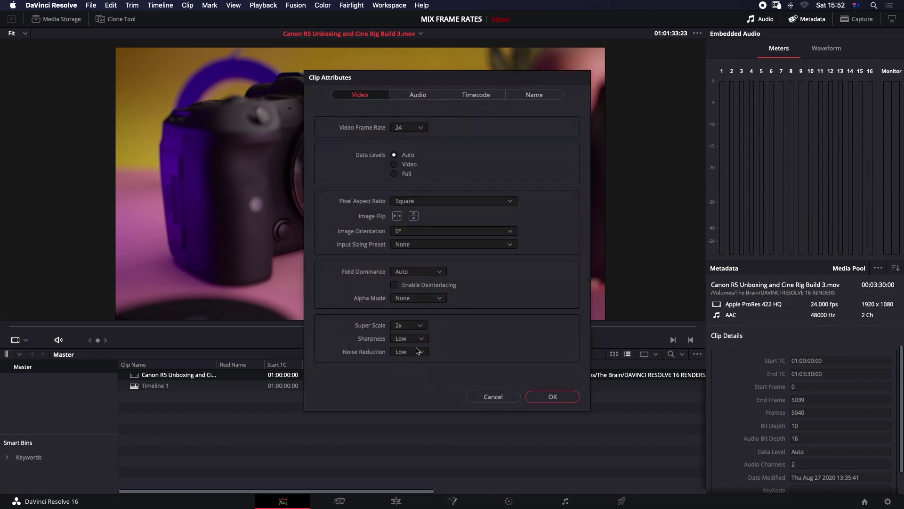
left_click(552, 397)
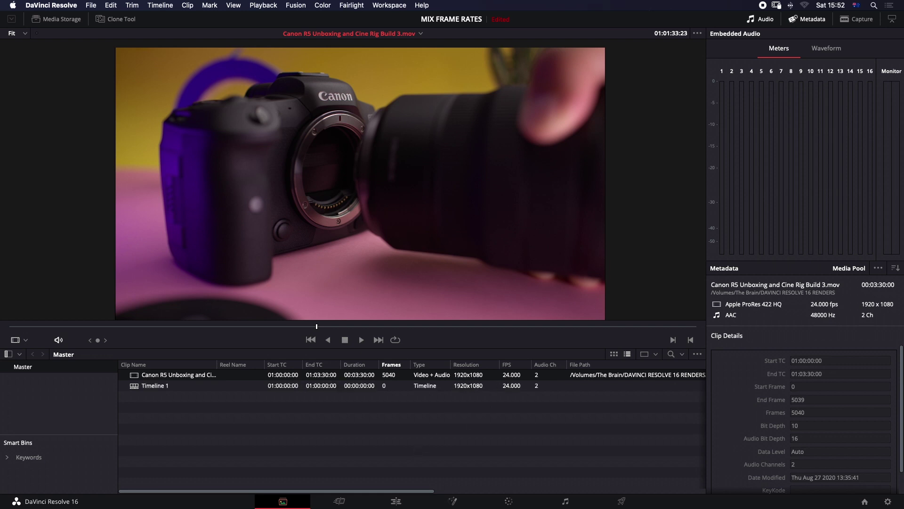
Step: Place the Canon R5 unboxing clip on Timeline 1 in the Edit page and scrub through it to 01:01:21:16
left_click(390, 501)
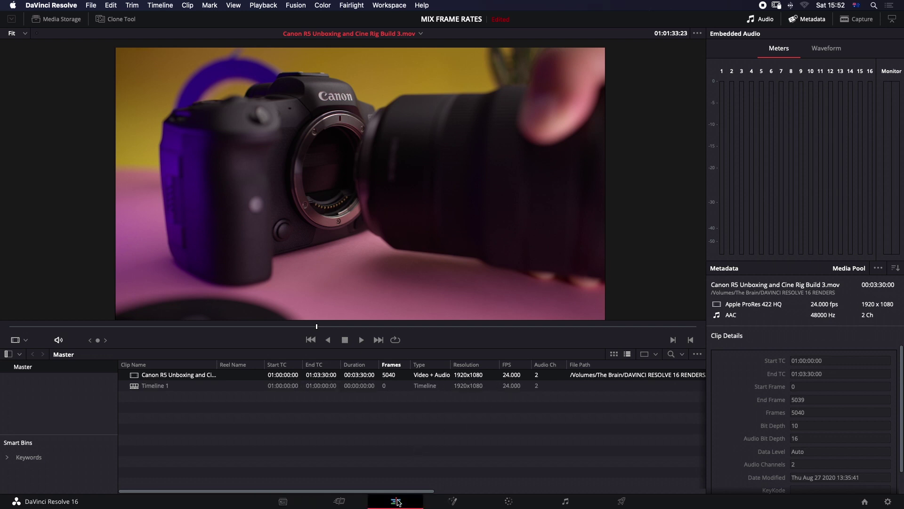
left_click_drag(88, 55, 512, 396)
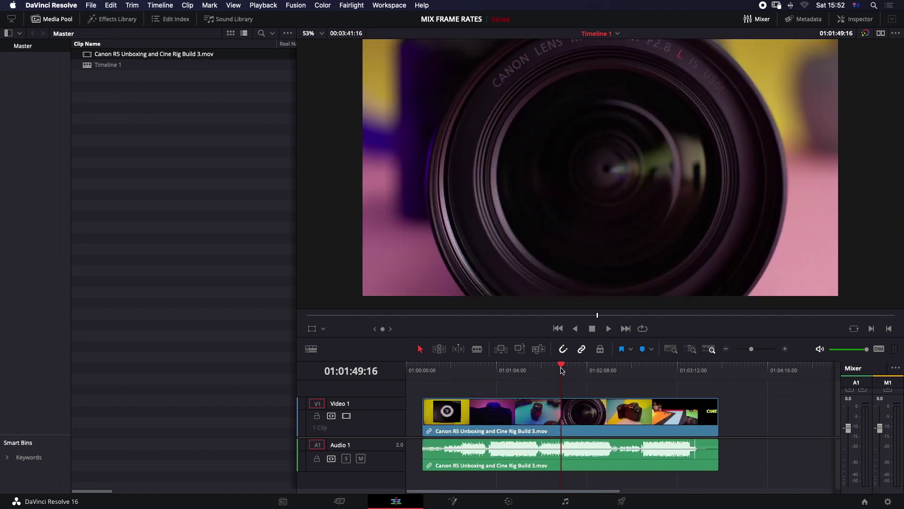
left_click_drag(561, 366, 542, 384)
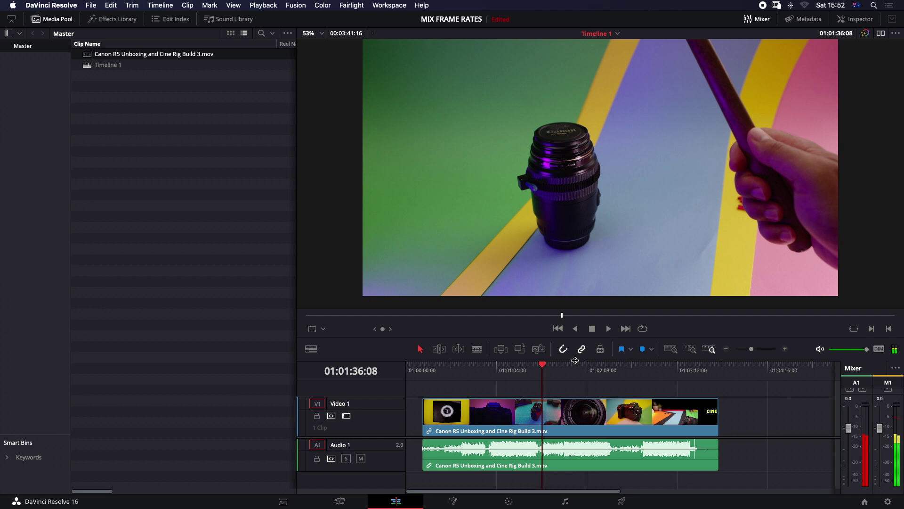
mouse_move(534, 368)
left_mouse_down()
mouse_move(500, 368)
mouse_move(522, 371)
left_mouse_up()
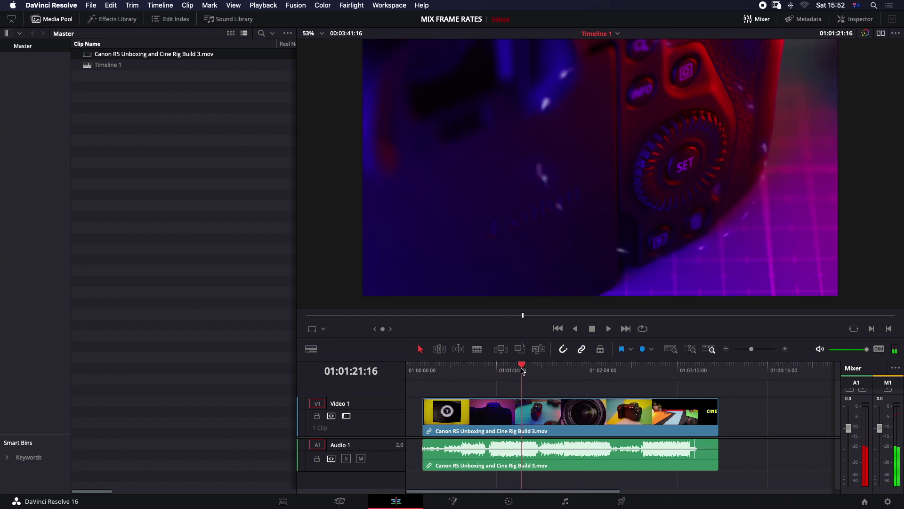
Step: Set the project's input scaling for mismatched resolution files to Center crop with no resizing and save the settings
left_click(888, 502)
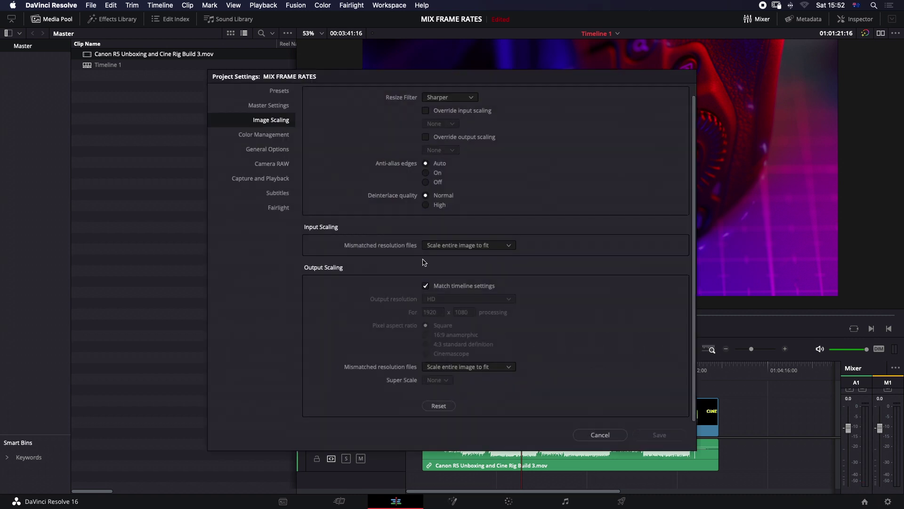
left_click(279, 105)
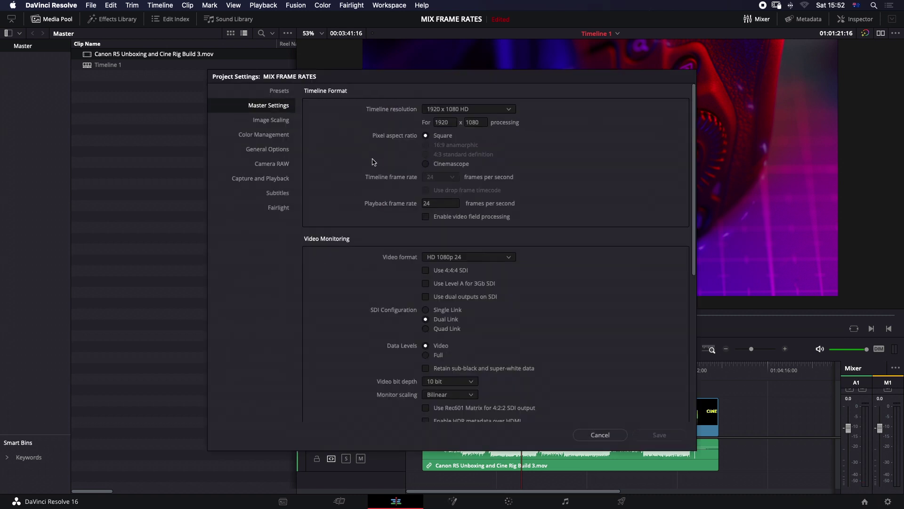
left_click(281, 121)
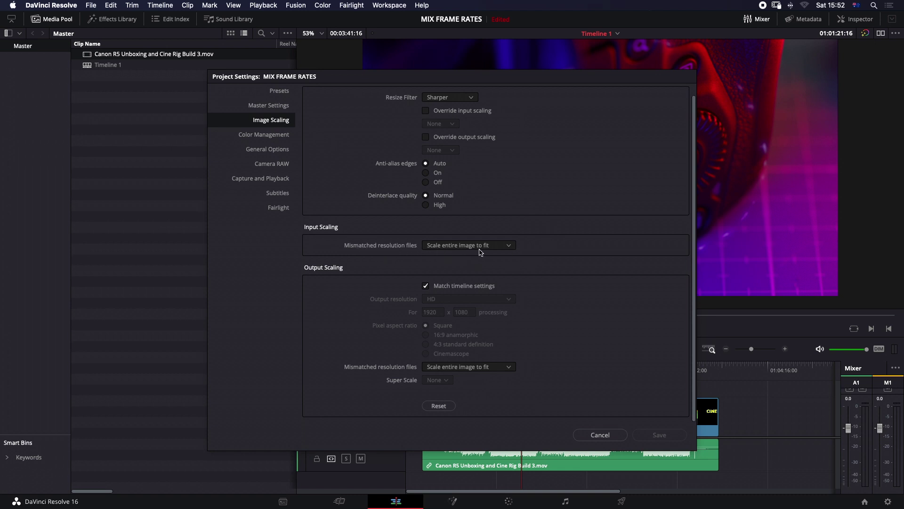
left_click(511, 246)
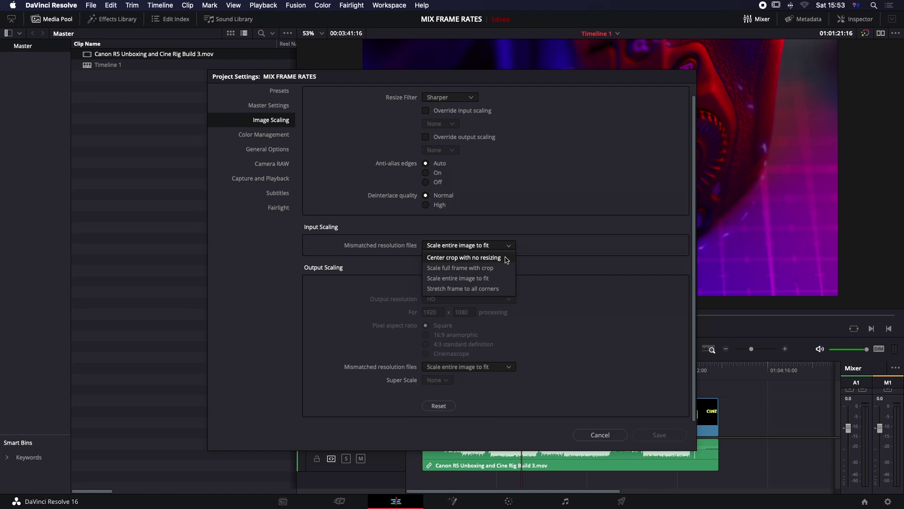
left_click(507, 260)
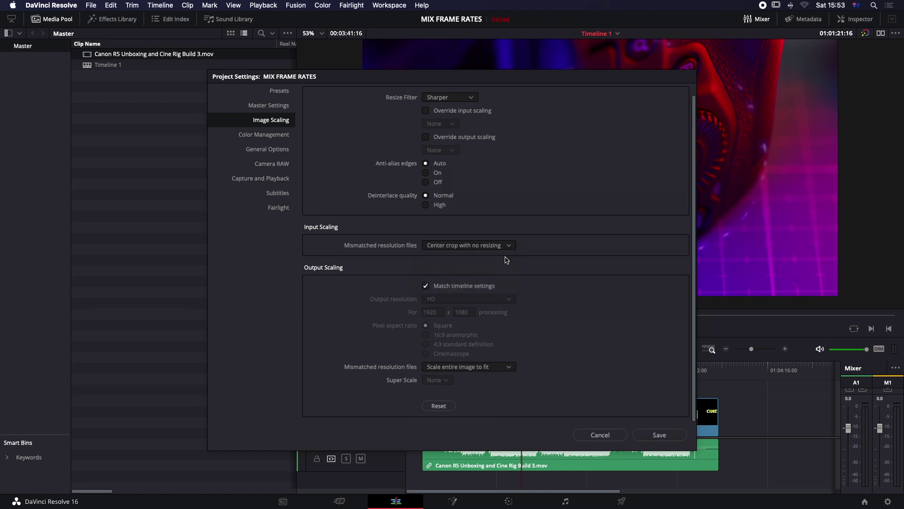
left_click(676, 437)
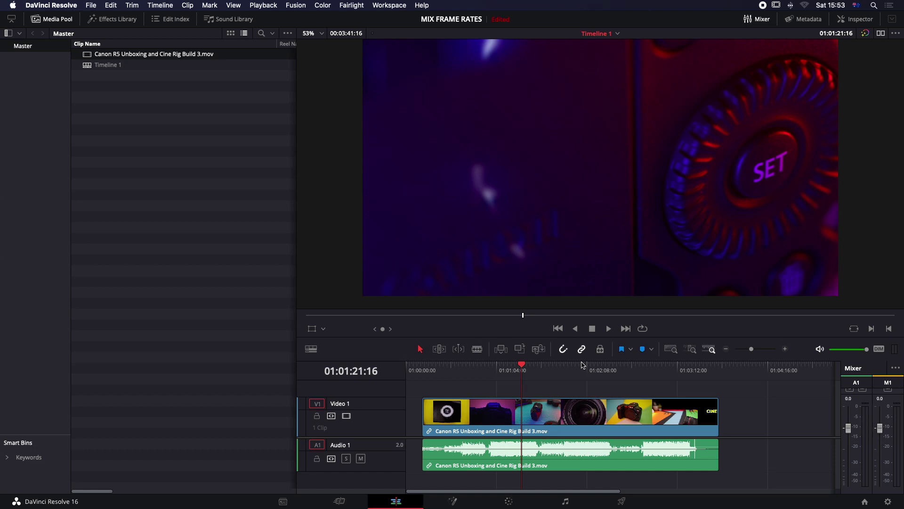
Step: Scrub to 01:01:32:16 and check the playback of the center-cropped clip with the Media Pool hidden
left_click_drag(523, 367, 556, 361)
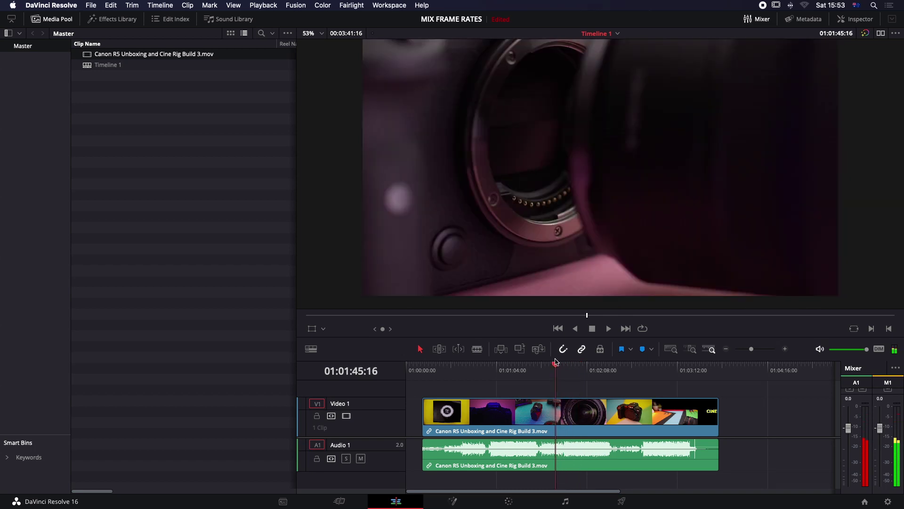
left_click(554, 367)
mouse_move(555, 366)
left_mouse_down()
mouse_move(494, 365)
mouse_move(539, 371)
left_mouse_up()
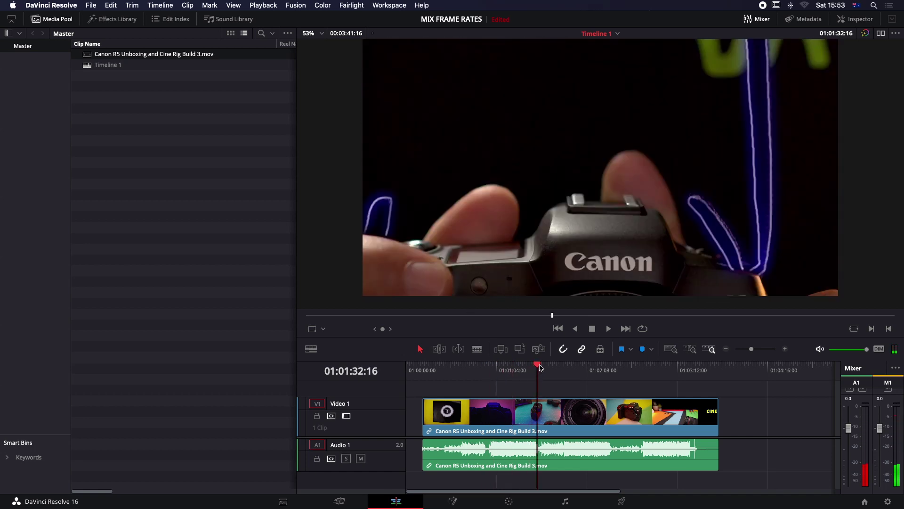
key("space")
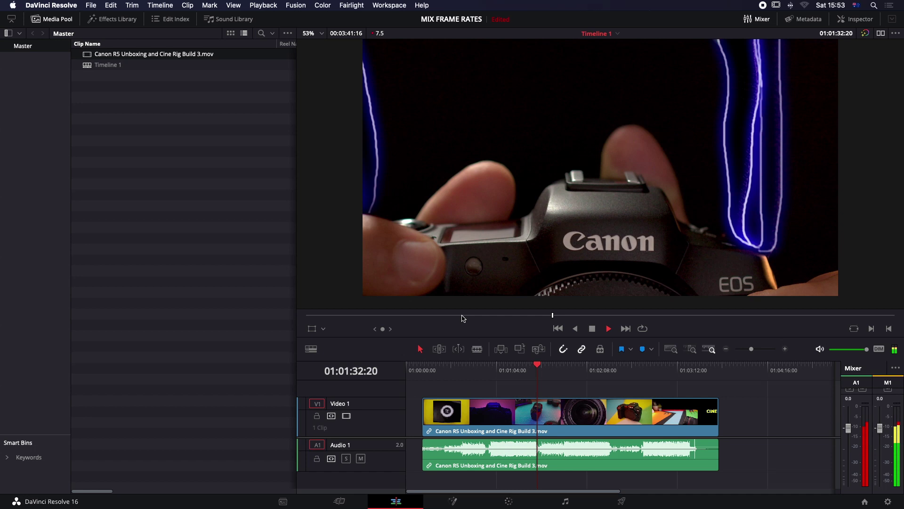
left_click(67, 21)
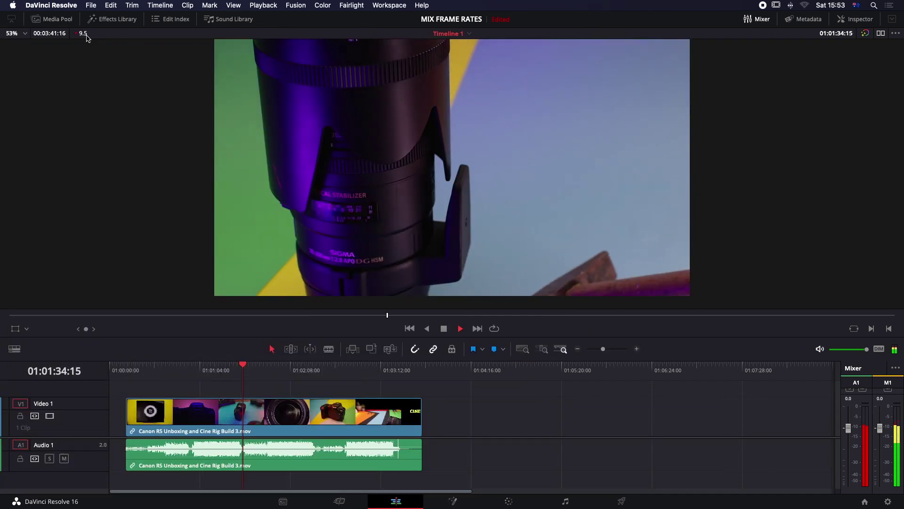
key("space")
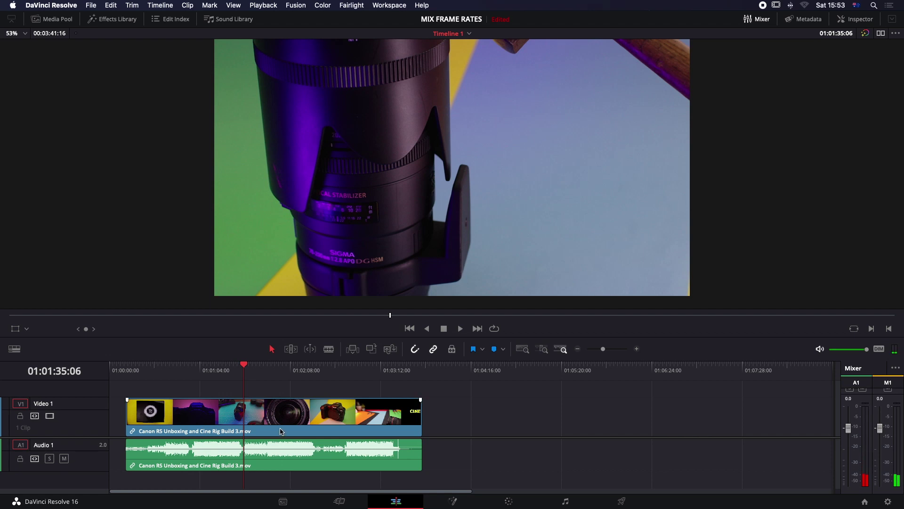
Step: Set the timeline clip's Super Scale to None in its clip attributes
right_click(293, 419)
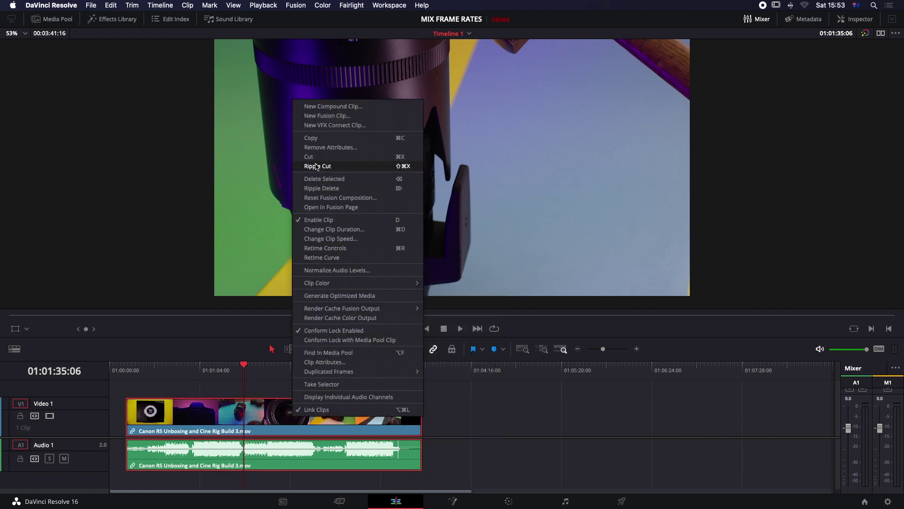
left_click(338, 362)
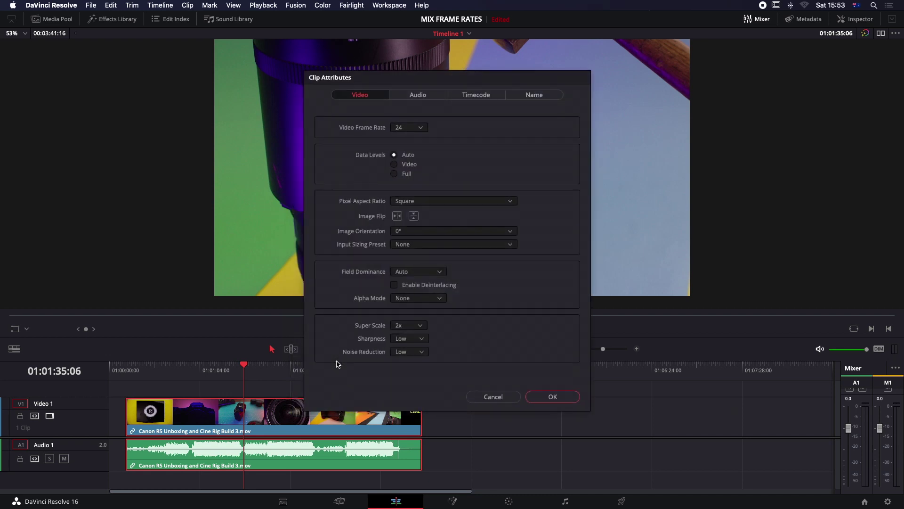
left_click(421, 326)
left_click(409, 338)
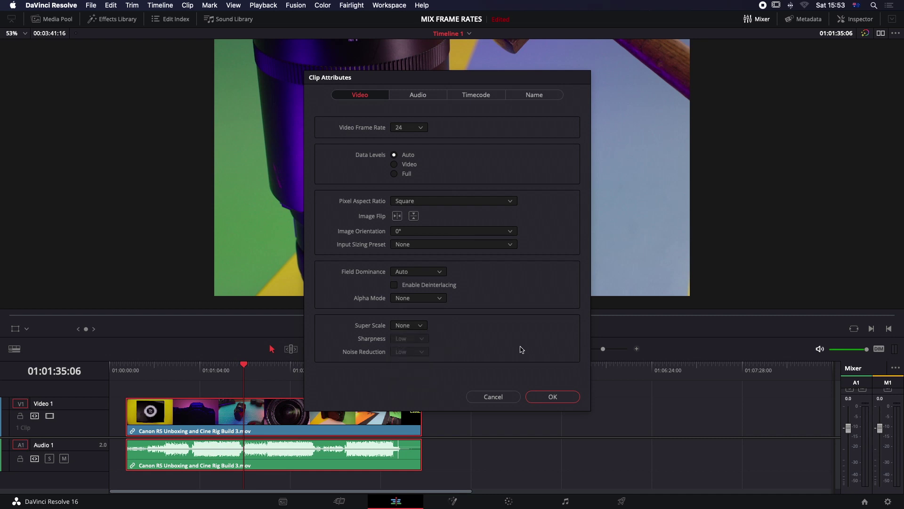
left_click(545, 397)
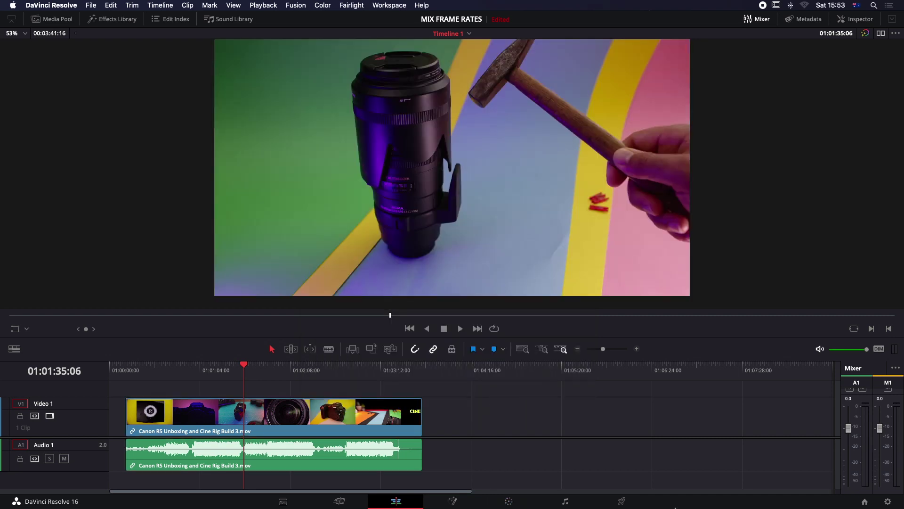
Step: Set the project's input scaling for mismatched resolution files to Scale entire image to fit and play back part of the timeline
left_click(888, 501)
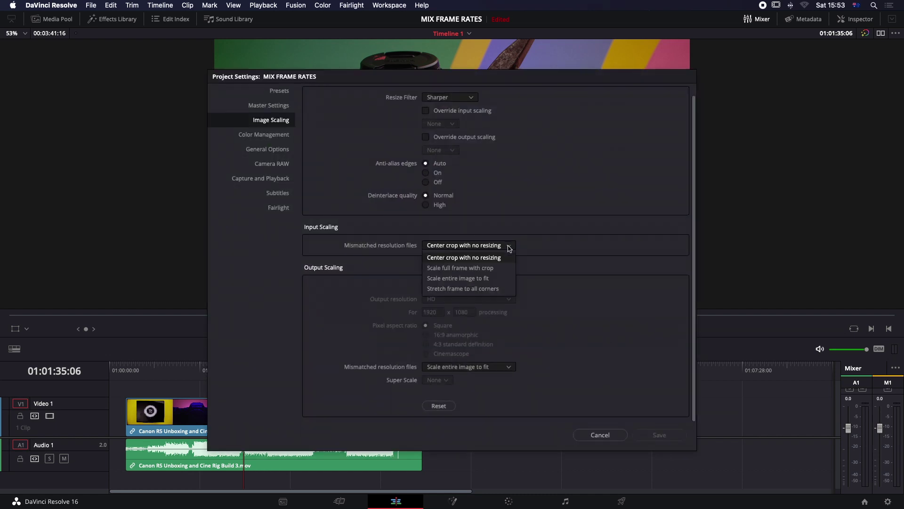
left_click(504, 278)
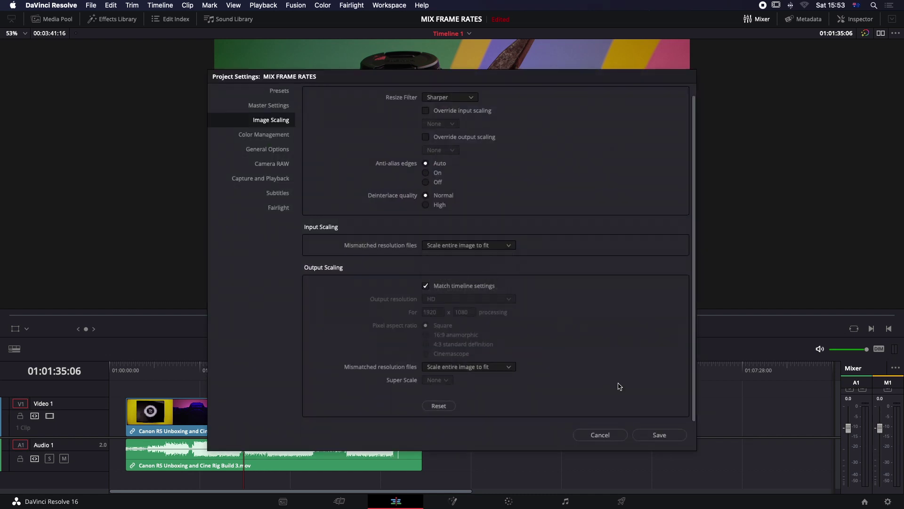
left_click(658, 435)
key("space")
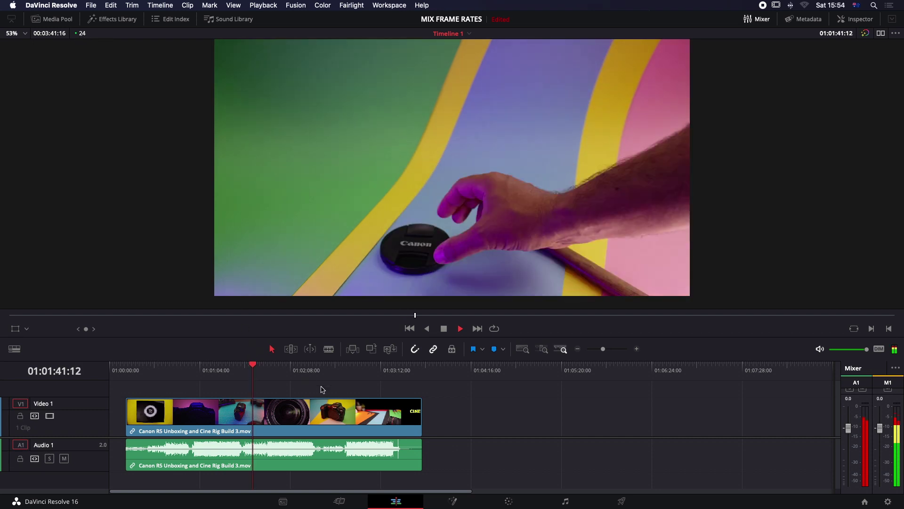
key("space")
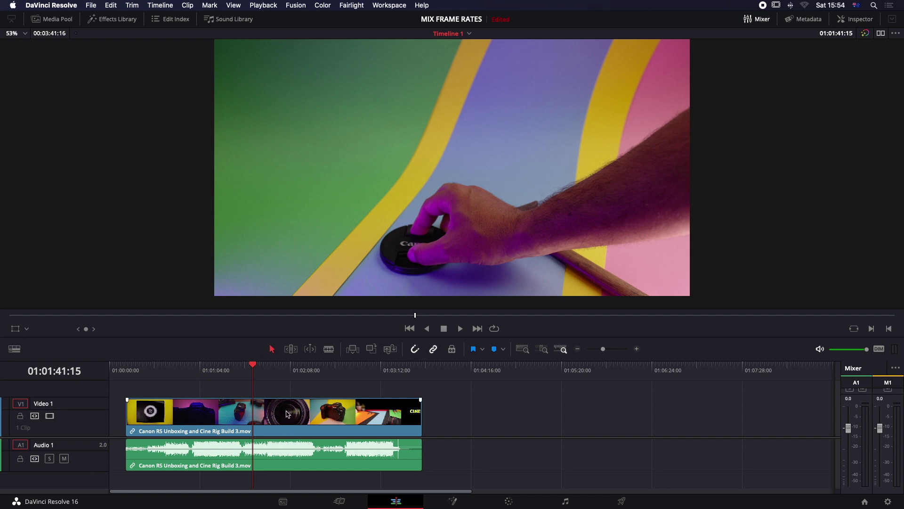
Step: Set the timeline resolution to 3840 x 2160 Ultra HD, check the image scaling settings, save, and scrub the clip back to 01:01:18:16
left_click(889, 501)
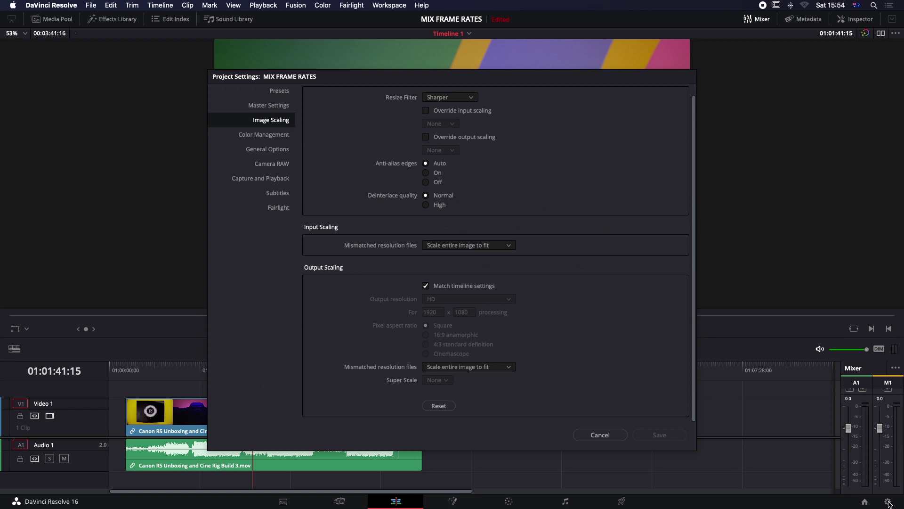
left_click(274, 105)
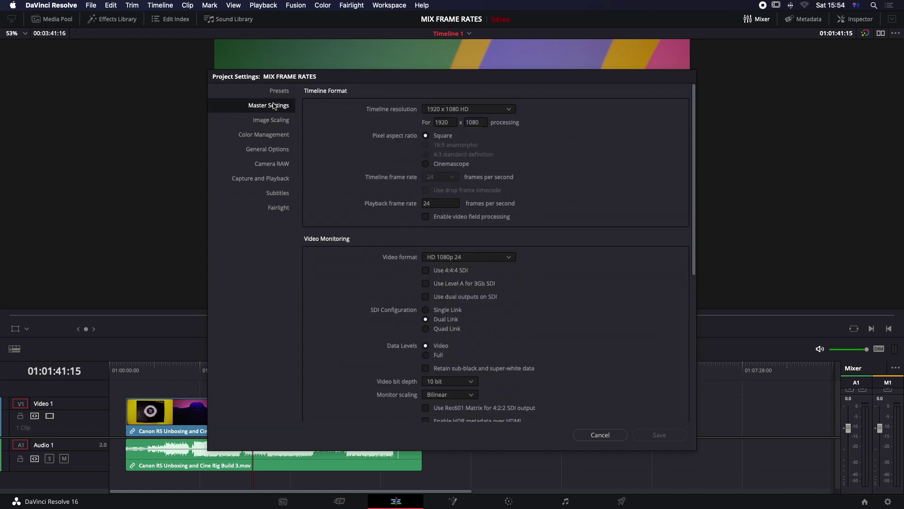
left_click(508, 109)
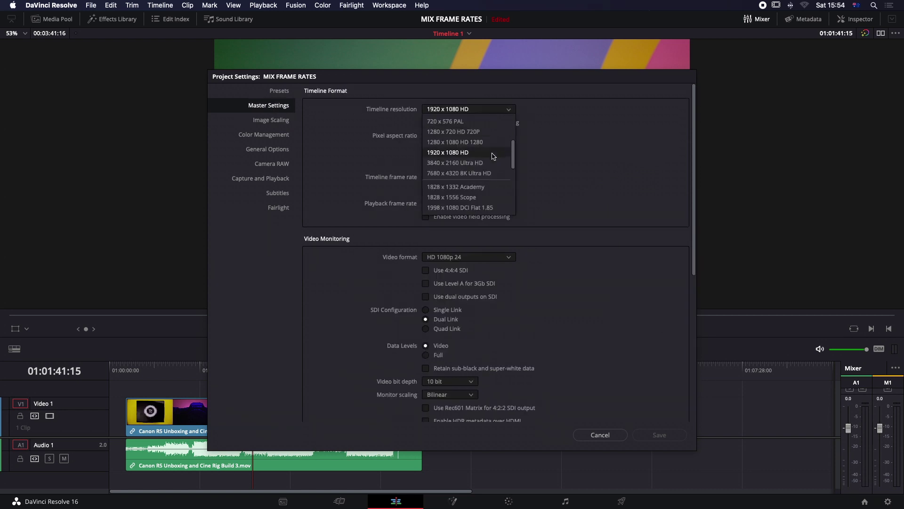
left_click(490, 163)
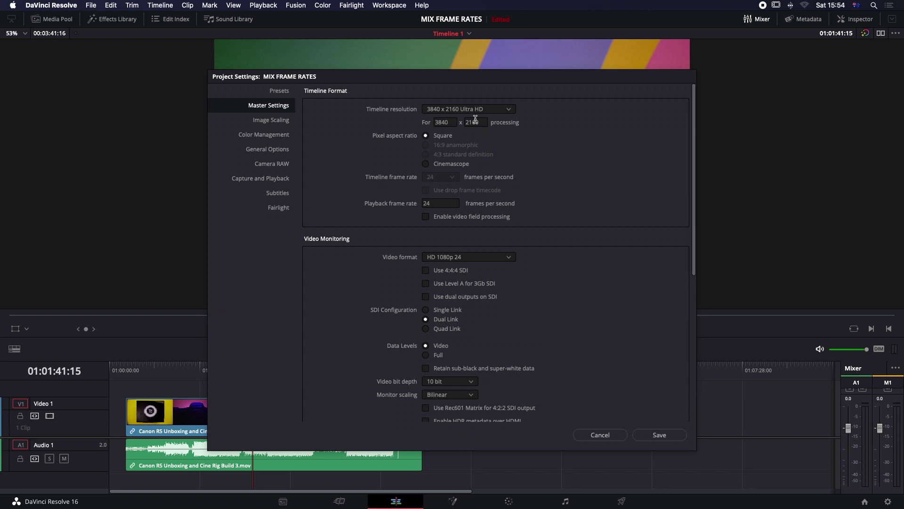
left_click(276, 123)
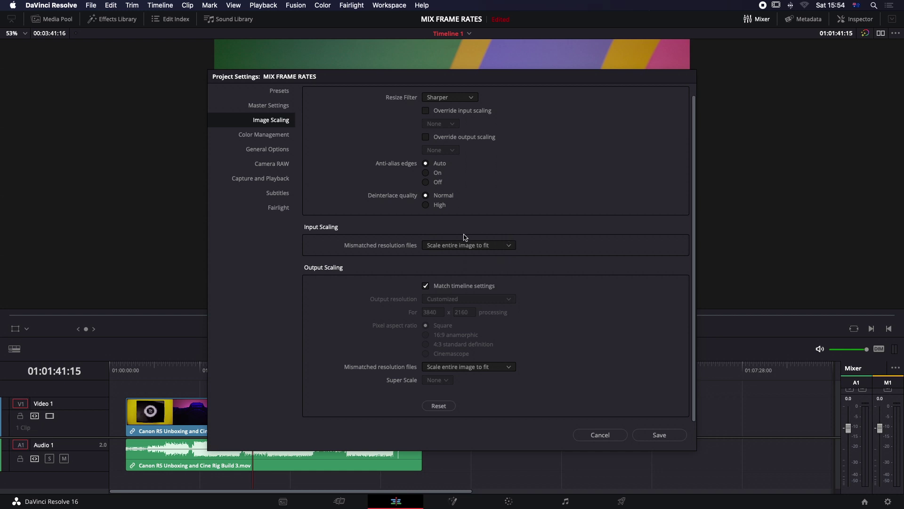
left_click(657, 435)
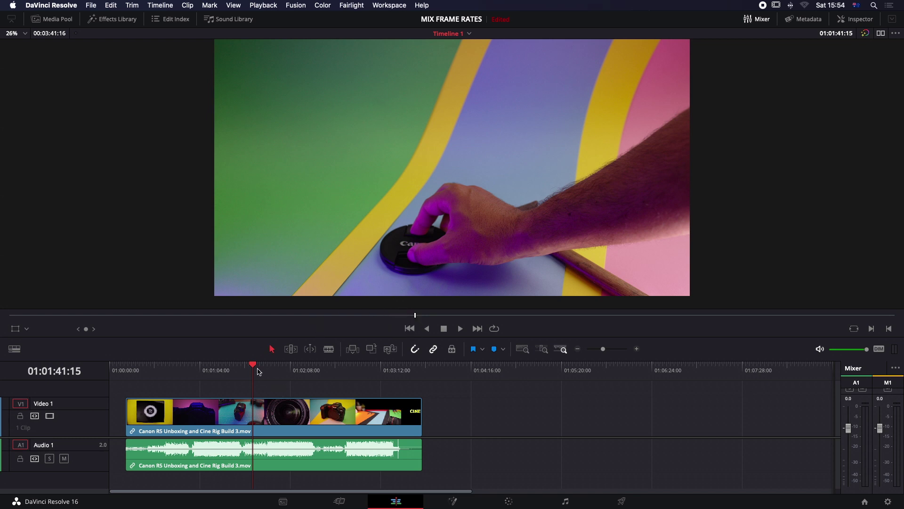
left_click_drag(254, 368, 217, 366)
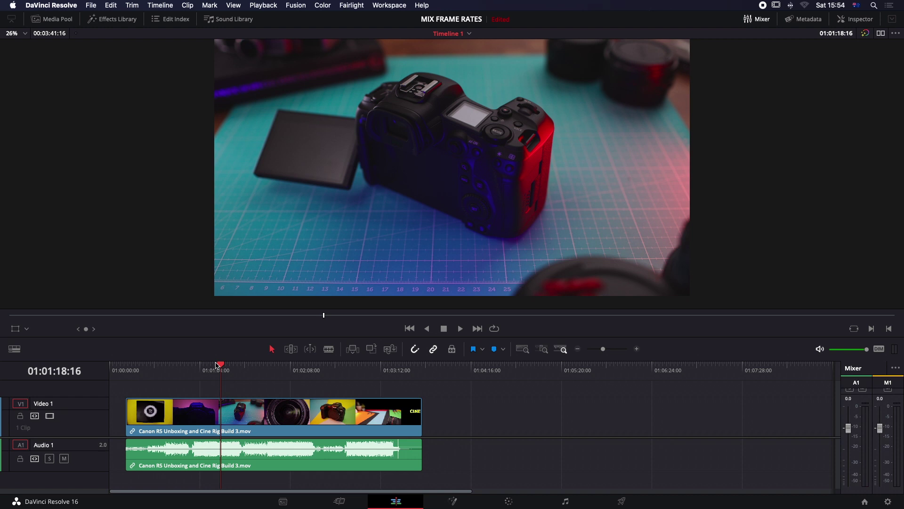
Step: Play back a short stretch of the Ultra HD timeline and set the clip's Super Scale to 2x in its clip attributes
key("space")
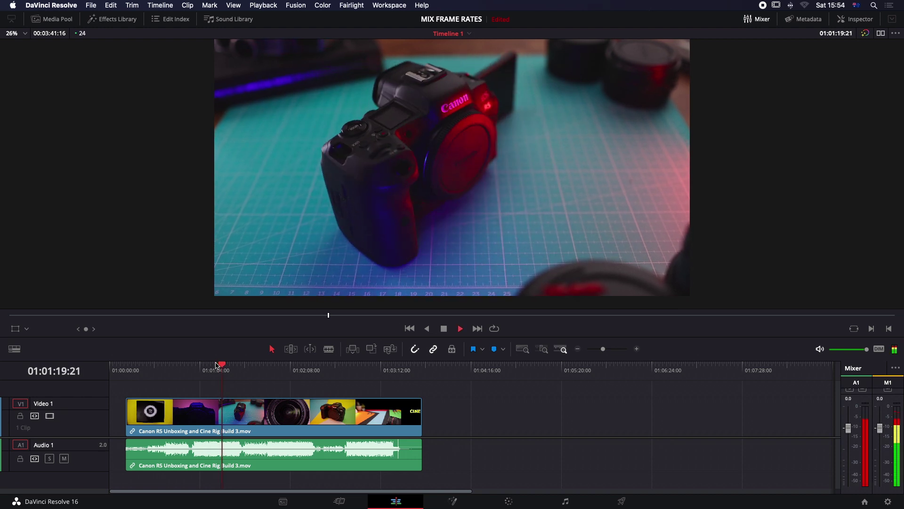
key("space")
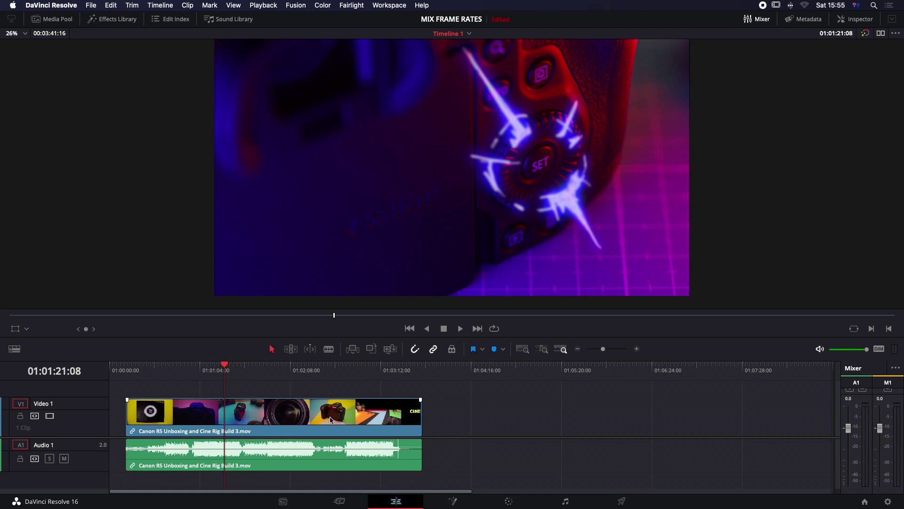
right_click(315, 419)
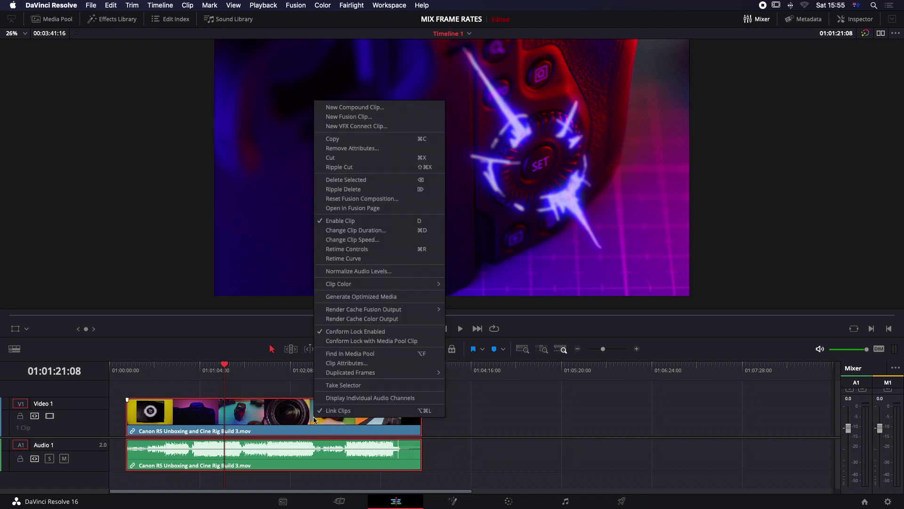
left_click(347, 363)
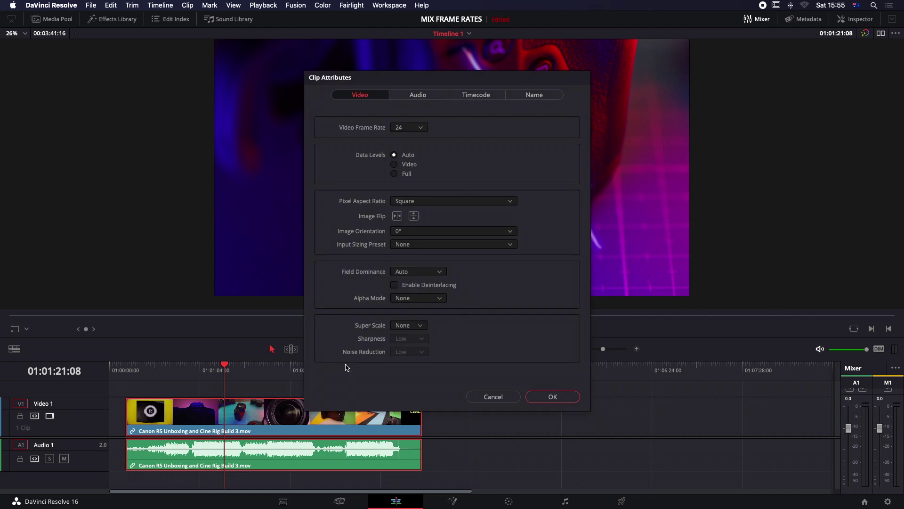
left_click(421, 328)
left_click(419, 348)
left_click(546, 399)
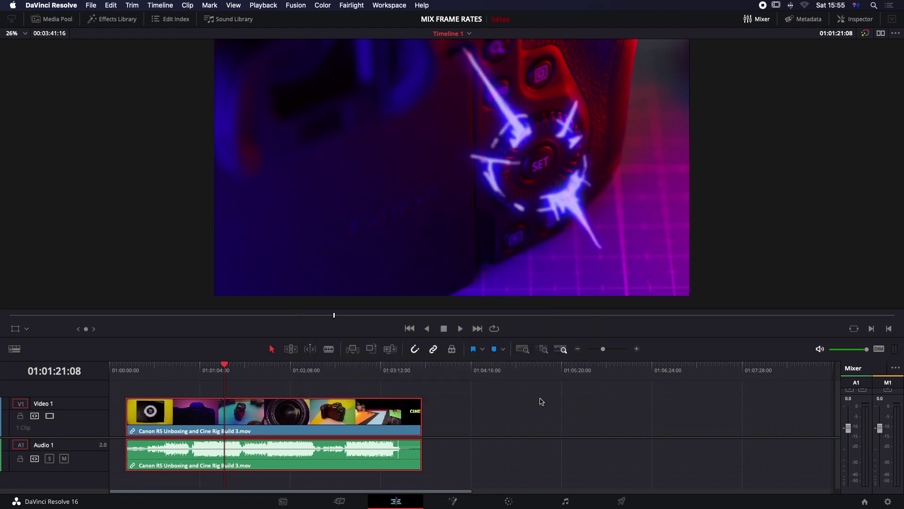
Step: Move the playhead to about 01:01:32 and check the playback of the clip with 2x Super Scale
left_click(239, 371)
key("space")
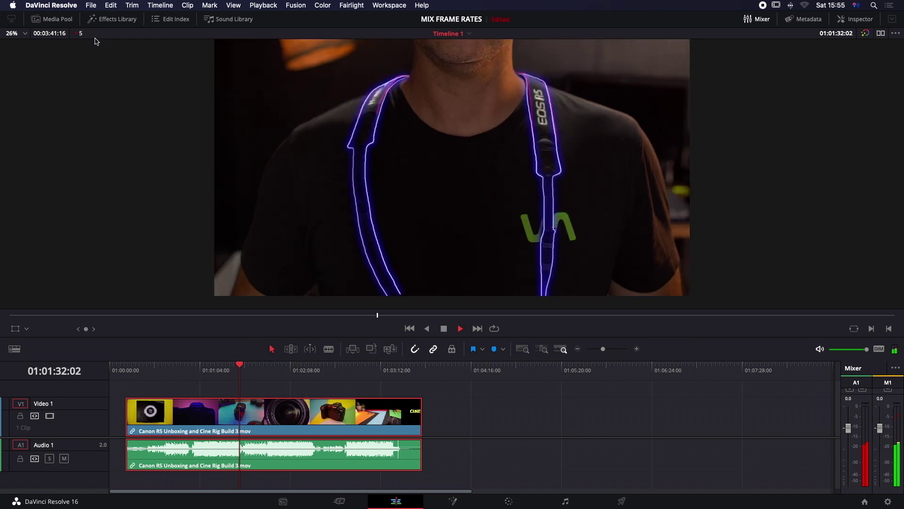
key("space")
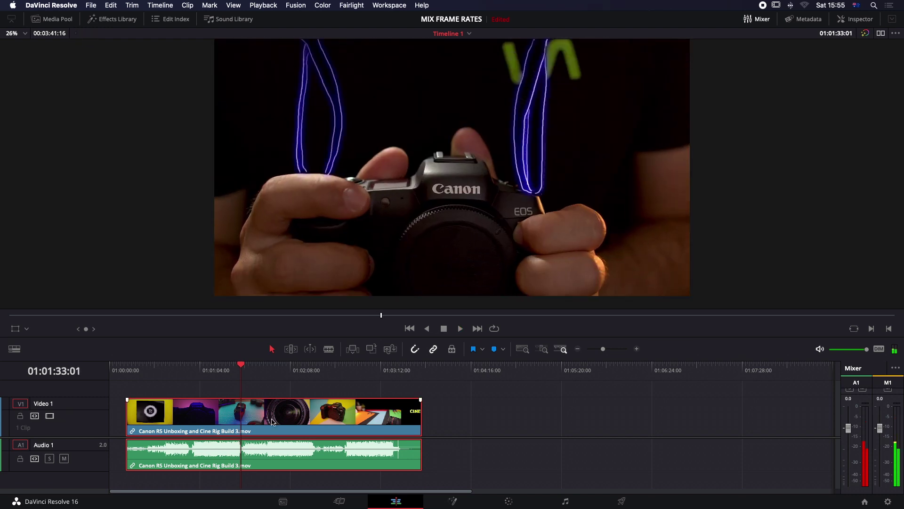
Step: Set the timeline clip's Super Scale back to None in its clip attributes
right_click(272, 420)
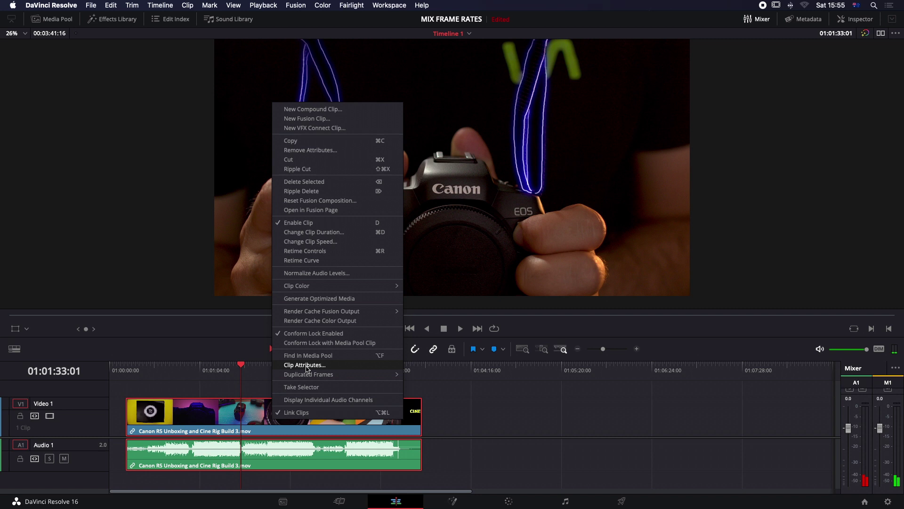
left_click(307, 366)
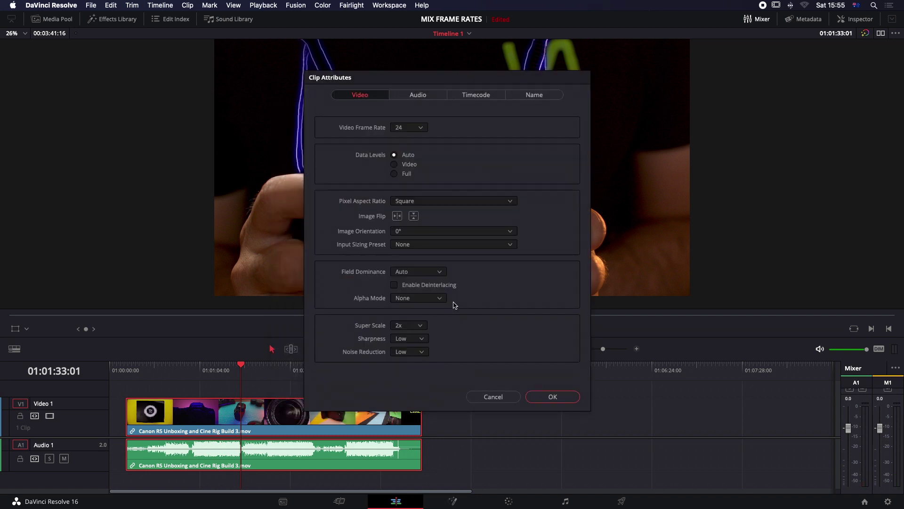
left_click(421, 325)
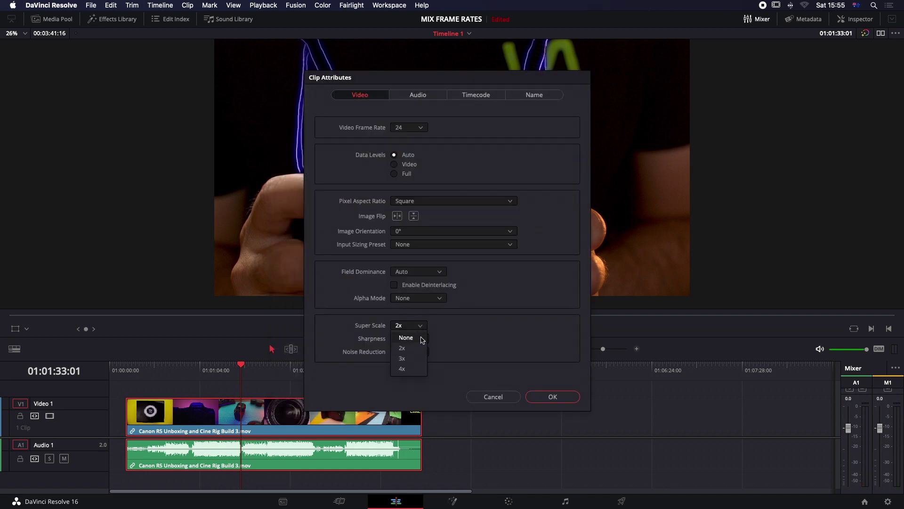
left_click(404, 337)
left_click(551, 397)
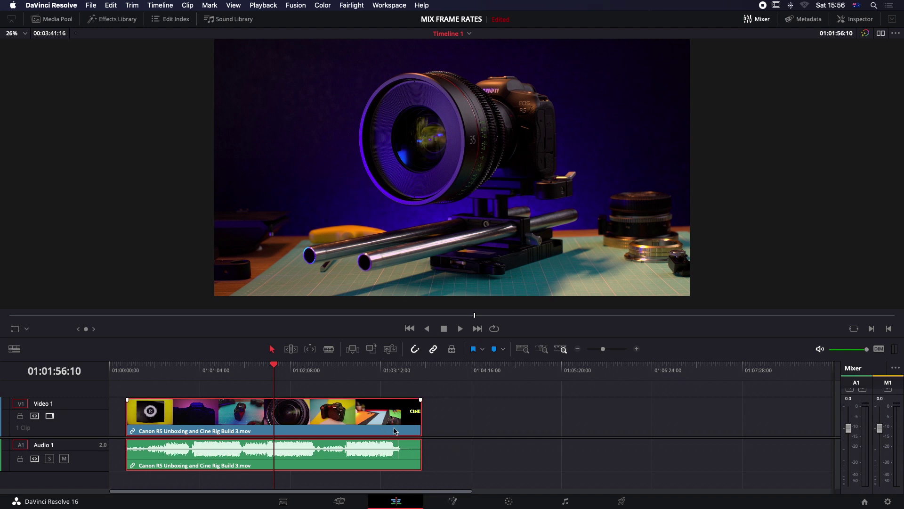
Step: Move the playhead to 01:01:52:08 and set the clip's Super Scale to 2x in its clip attributes
left_click(269, 376)
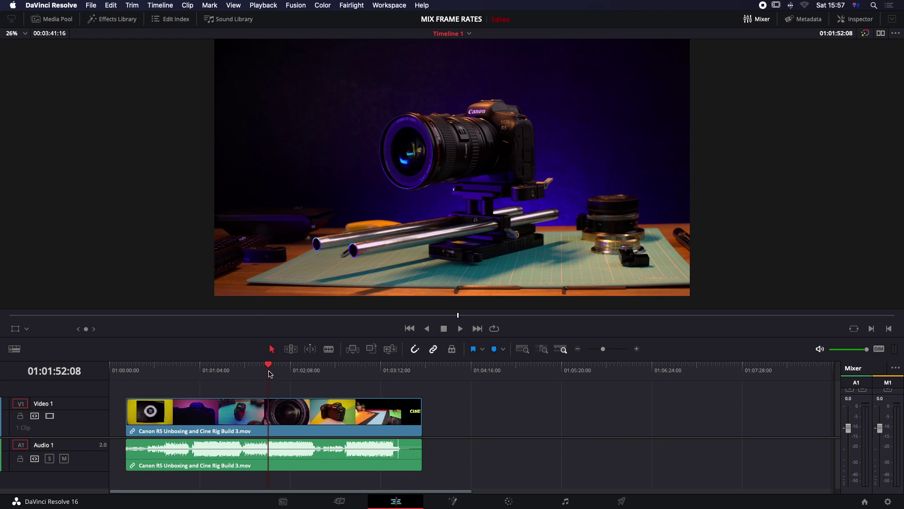
right_click(318, 414)
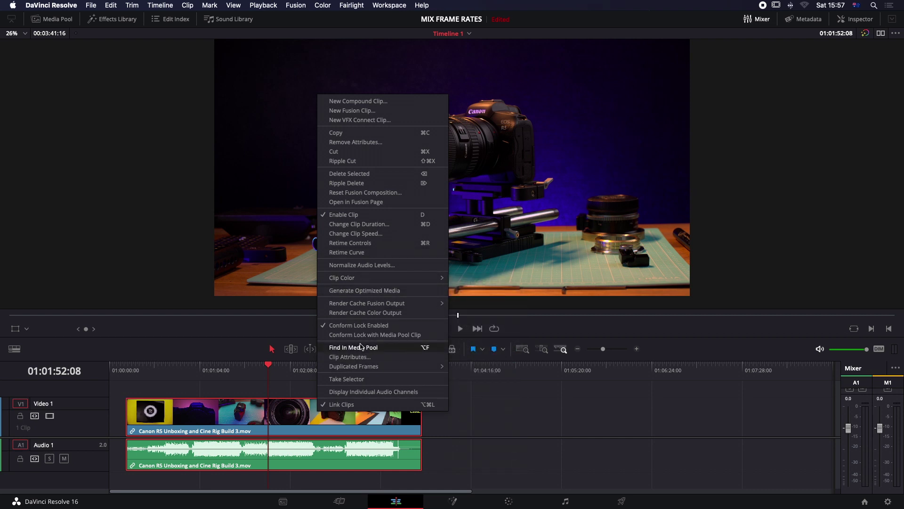
left_click(361, 360)
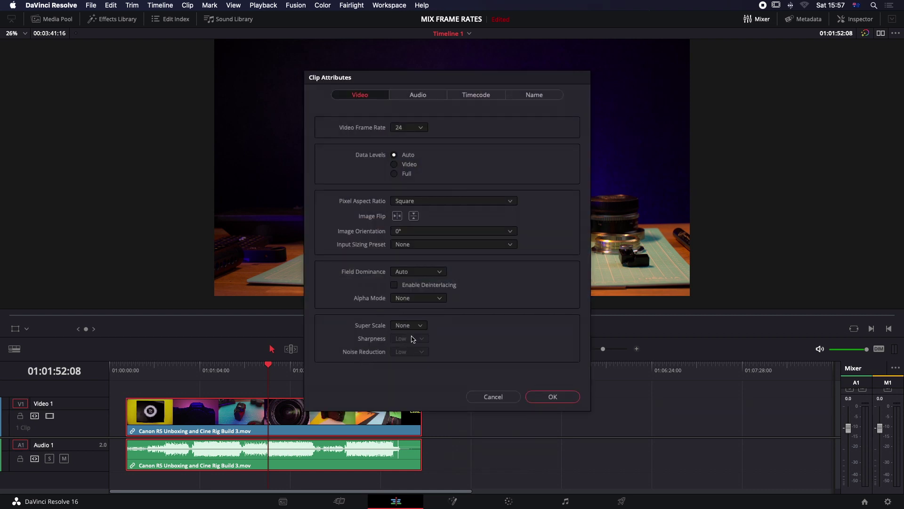
left_click(424, 326)
left_click(421, 347)
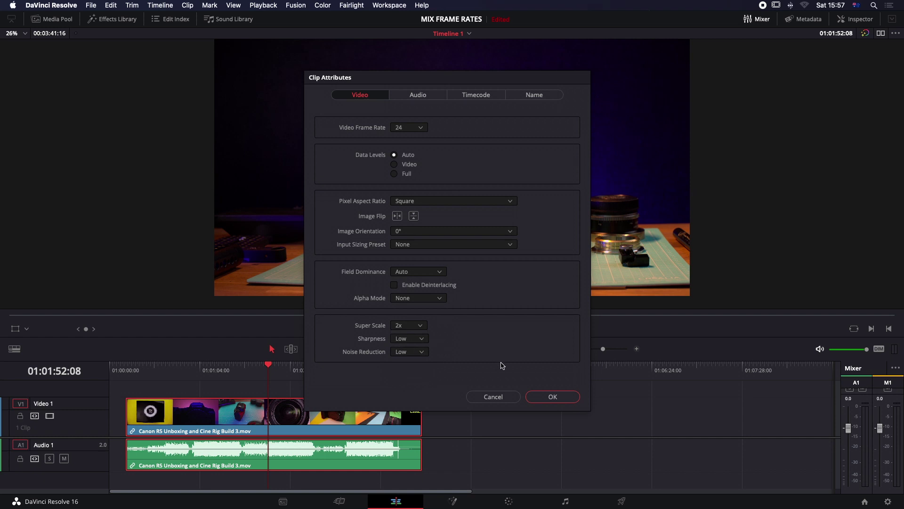
left_click(548, 397)
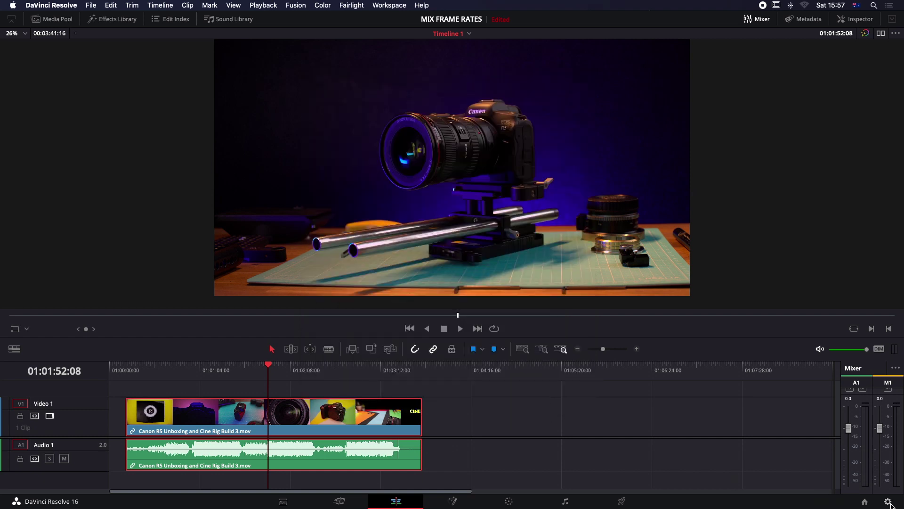
Step: Set Super Scale to 2x in the project's output scaling settings, save, and test the timeline playback
left_click(888, 502)
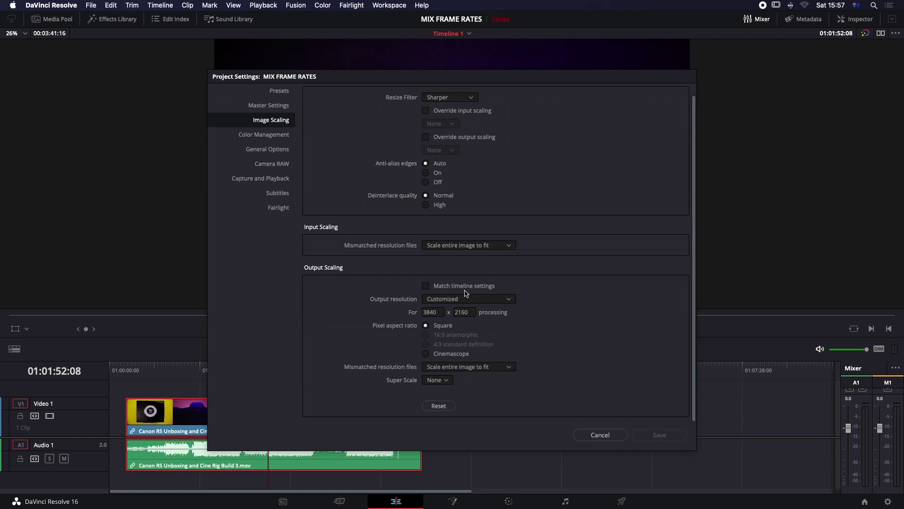
left_click(445, 380)
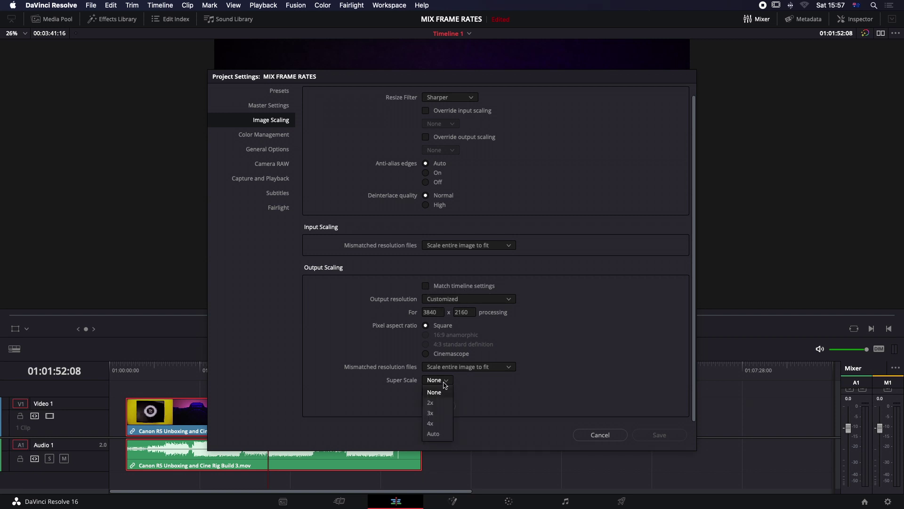
left_click(437, 402)
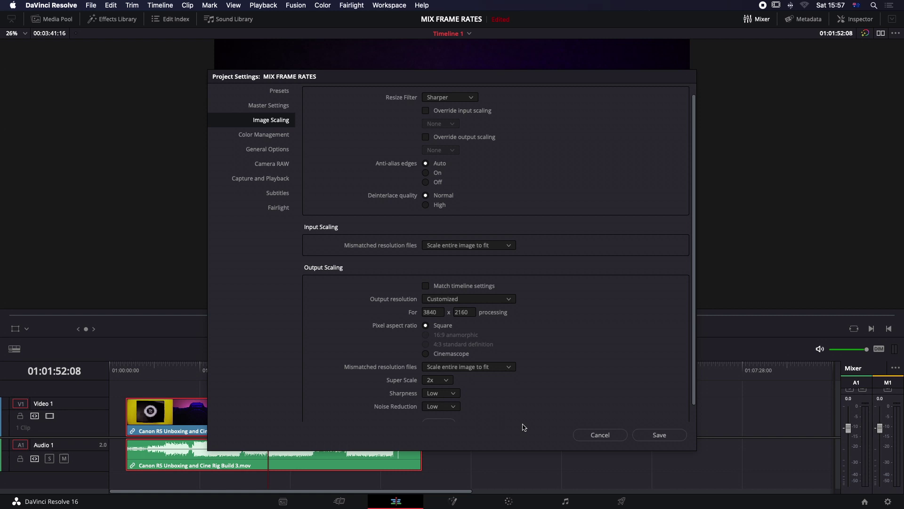
left_click(661, 436)
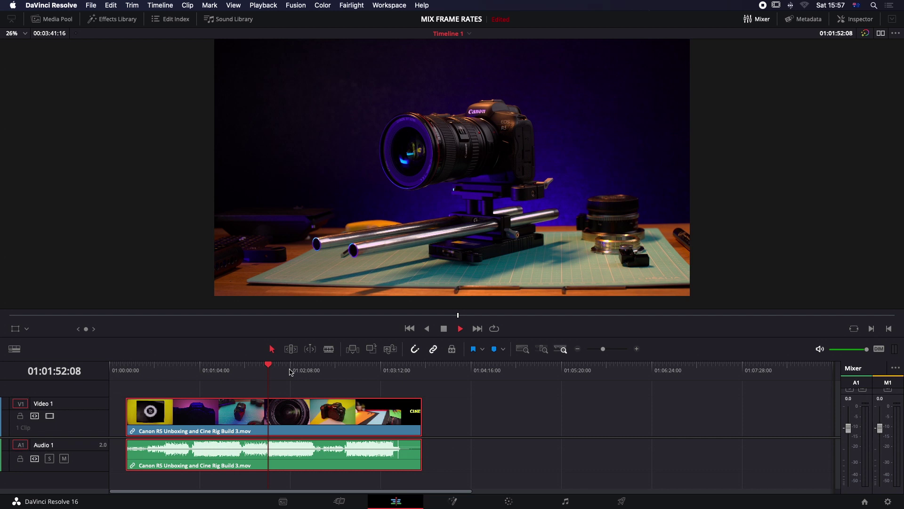
key("space")
key("space")
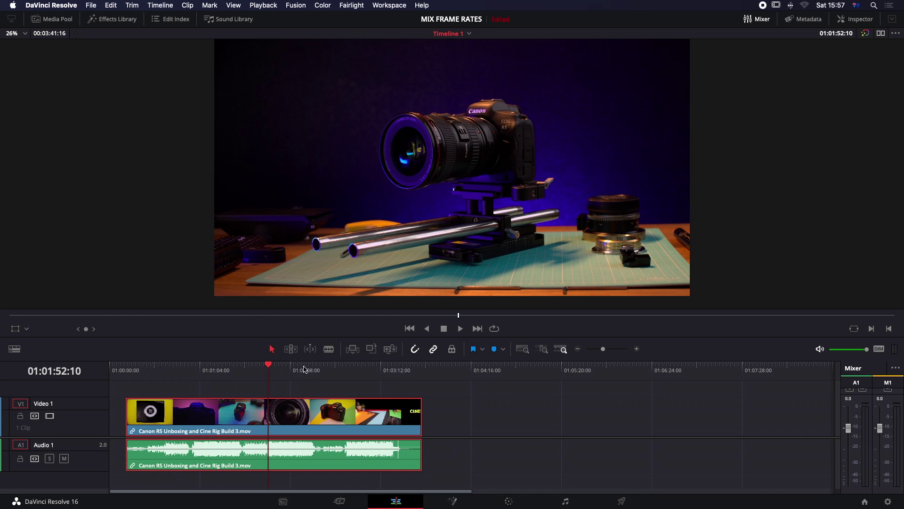
Step: Examine the render resolution and the magnified image of the upscaled clip on the Deliver page, and return to the Edit page
left_click(621, 500)
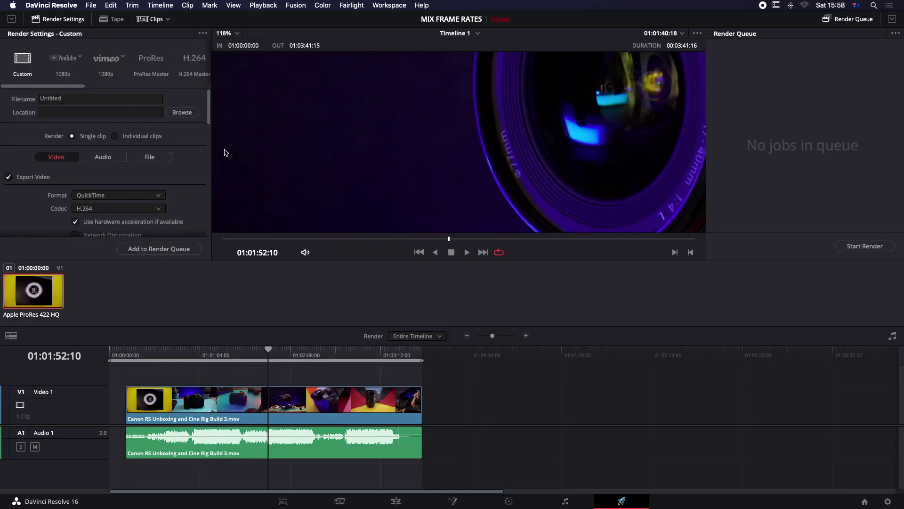
scroll(450, 174, "down", 10)
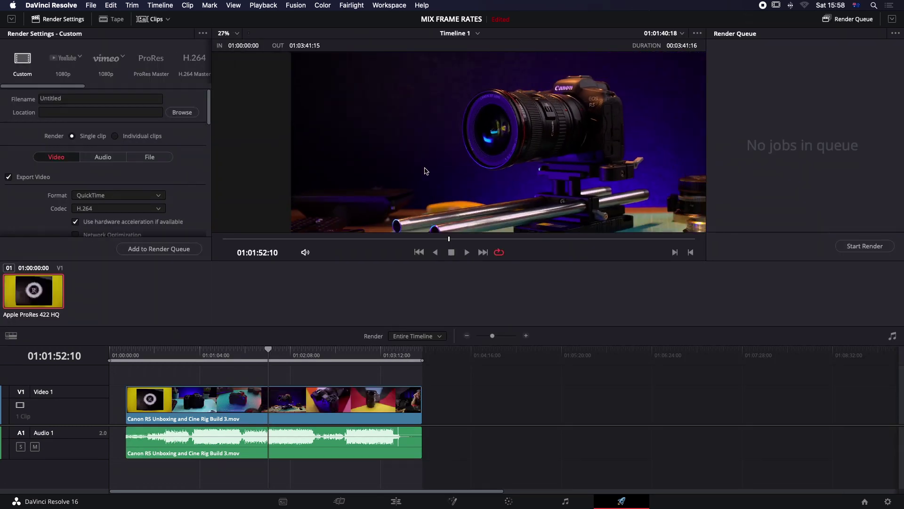
scroll(426, 172, "down", 2)
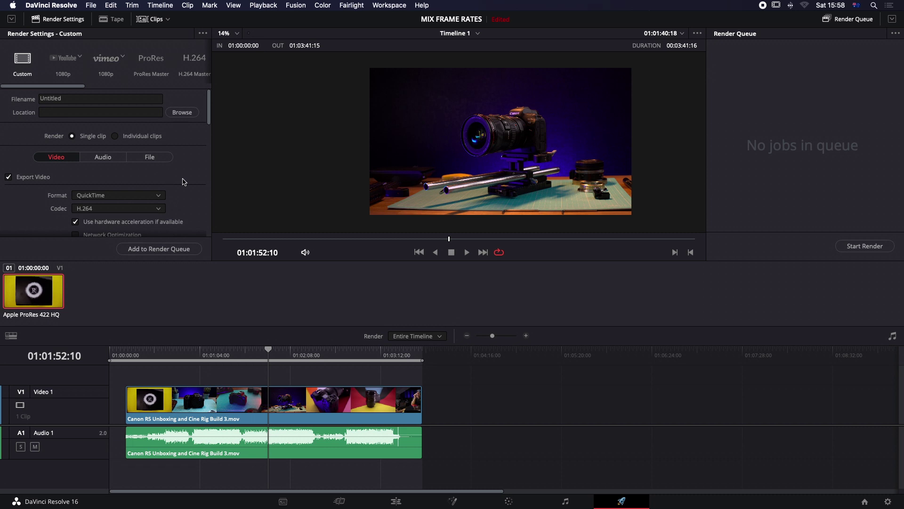
scroll(184, 182, "down", 4)
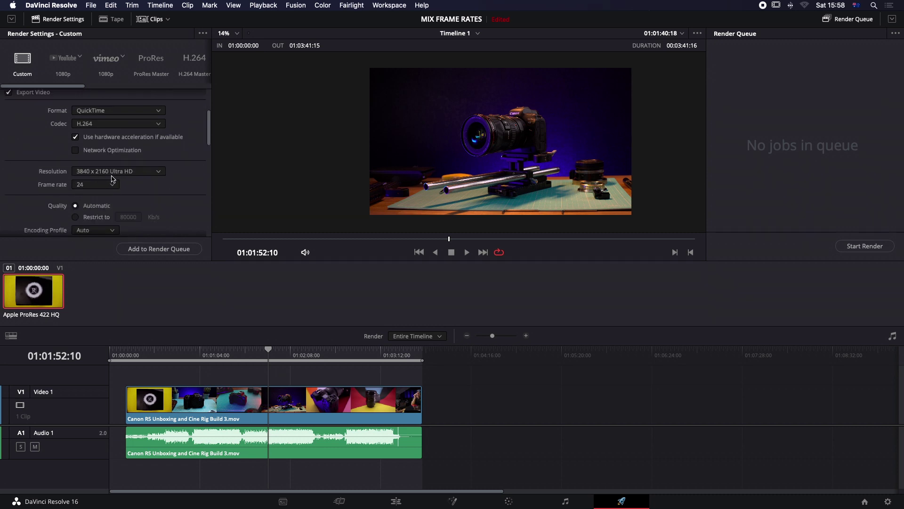
scroll(167, 181, "up", 4)
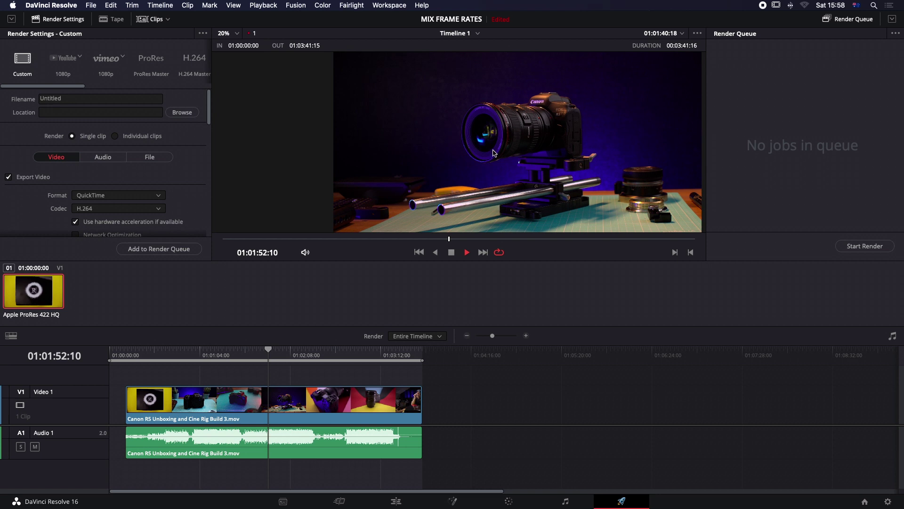
scroll(494, 152, "up", 10)
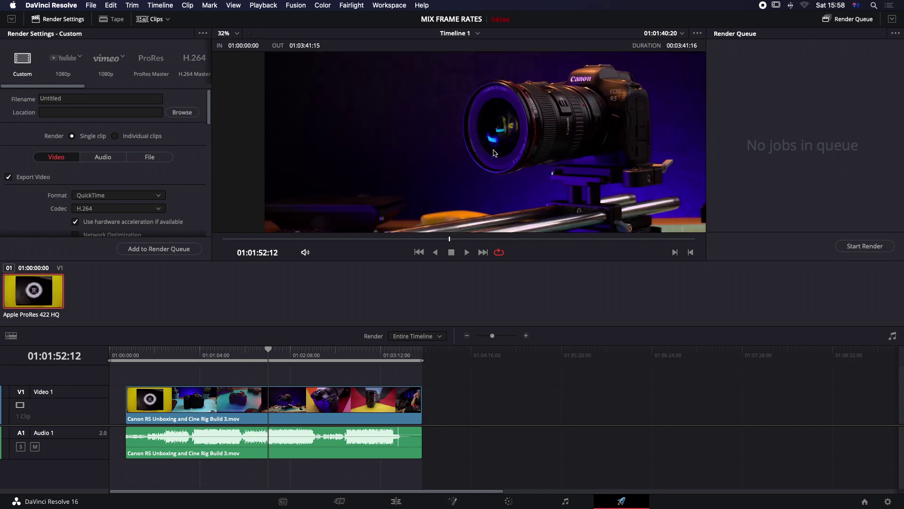
scroll(493, 152, "down", 5)
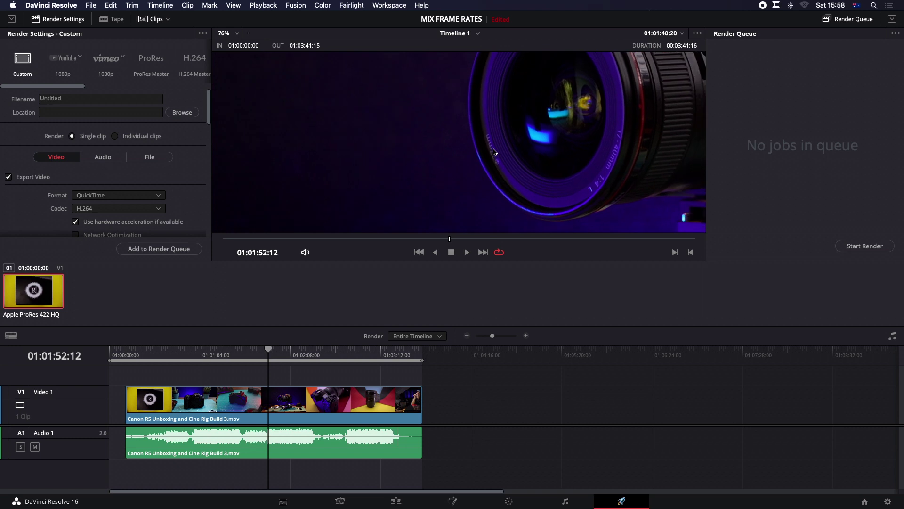
scroll(482, 191, "down", 1)
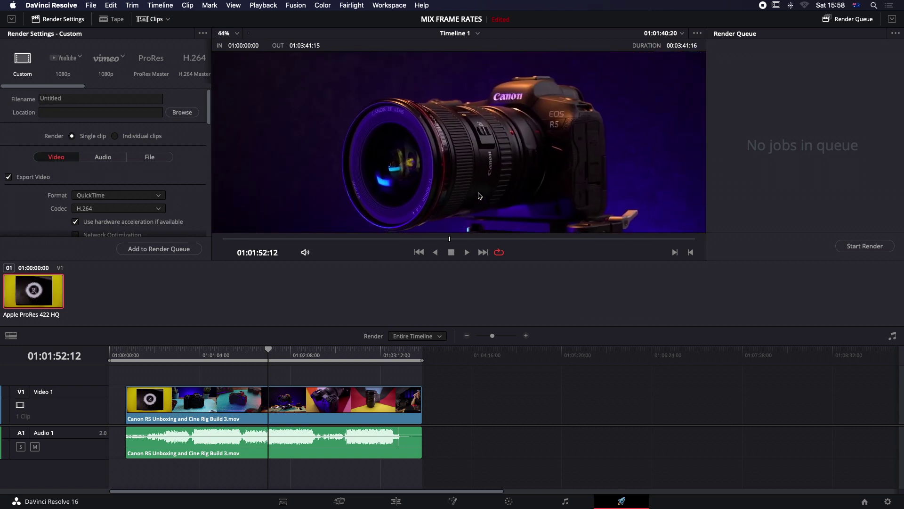
scroll(488, 184, "up", 1)
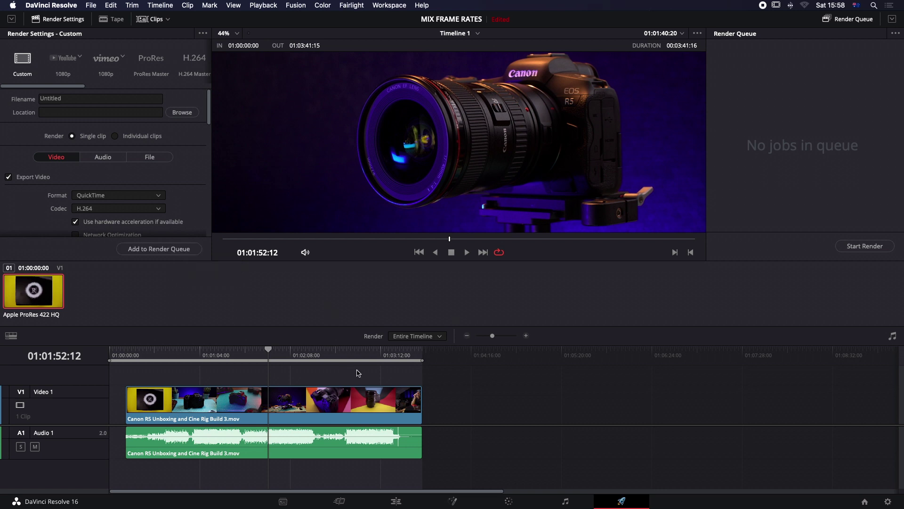
key("shift+4")
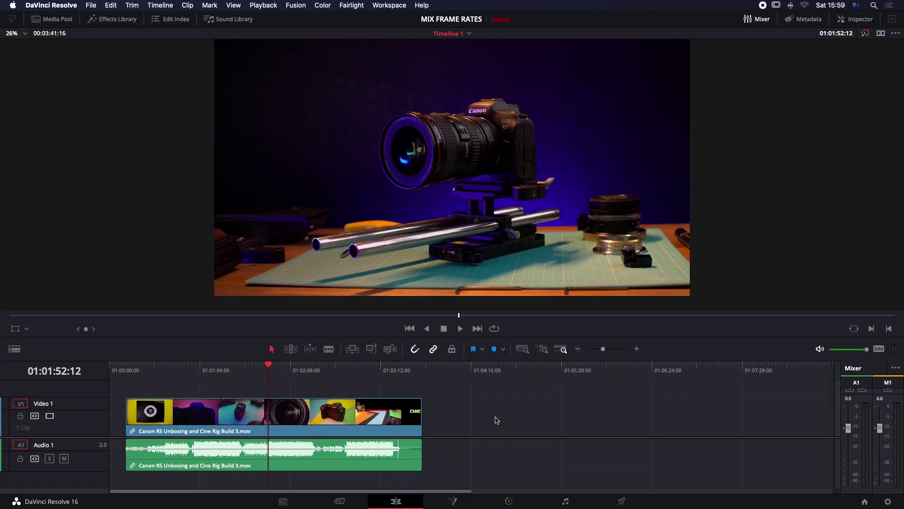